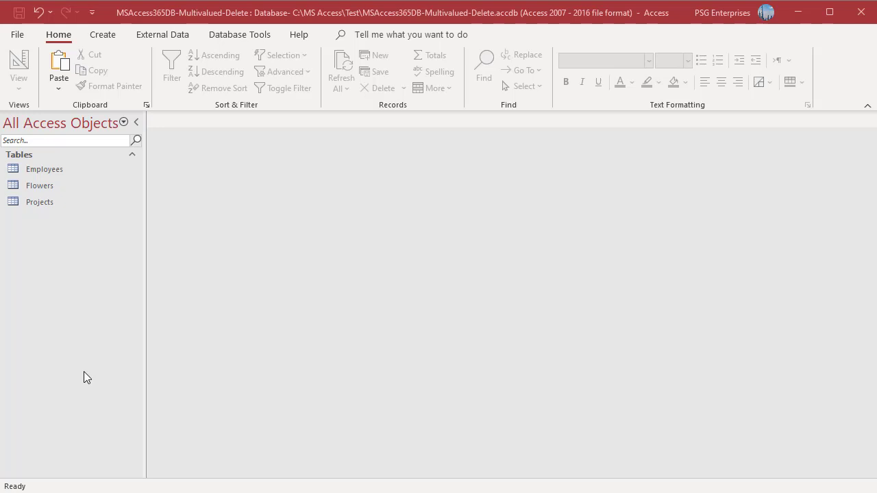
- Open the Projects and Employees tables, then return to the Projects datasheet
double_click(39, 202)
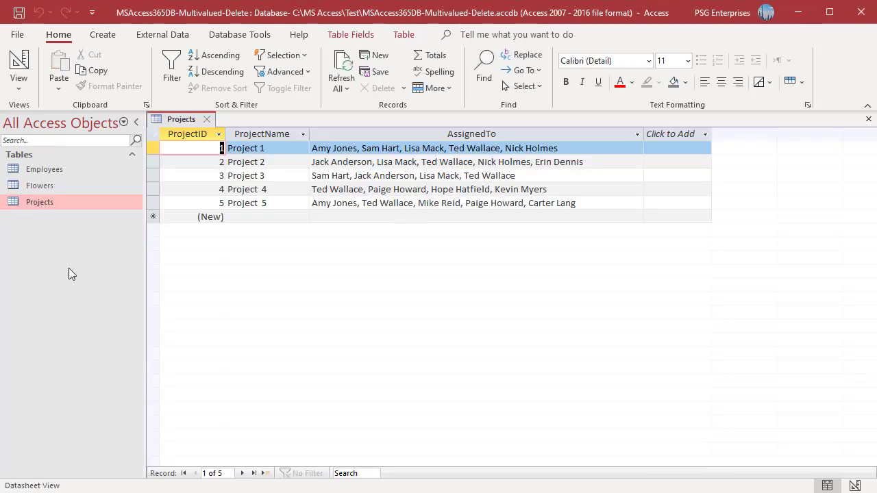
double_click(55, 167)
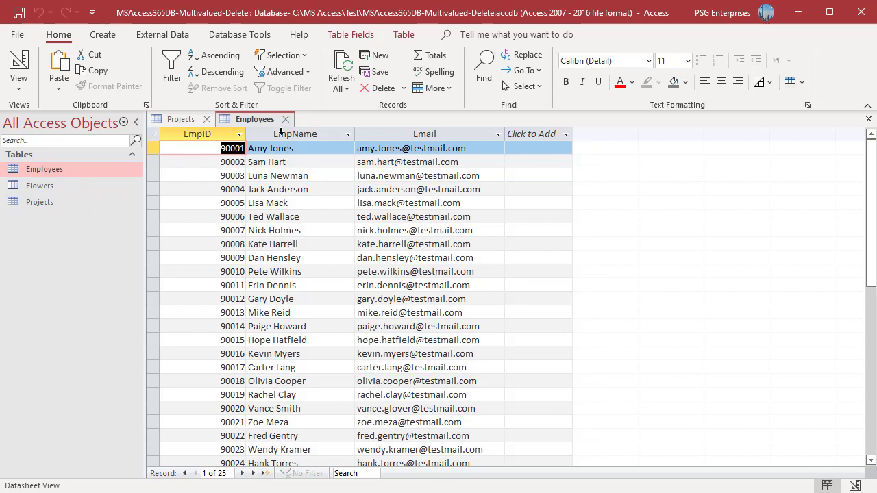
click(184, 121)
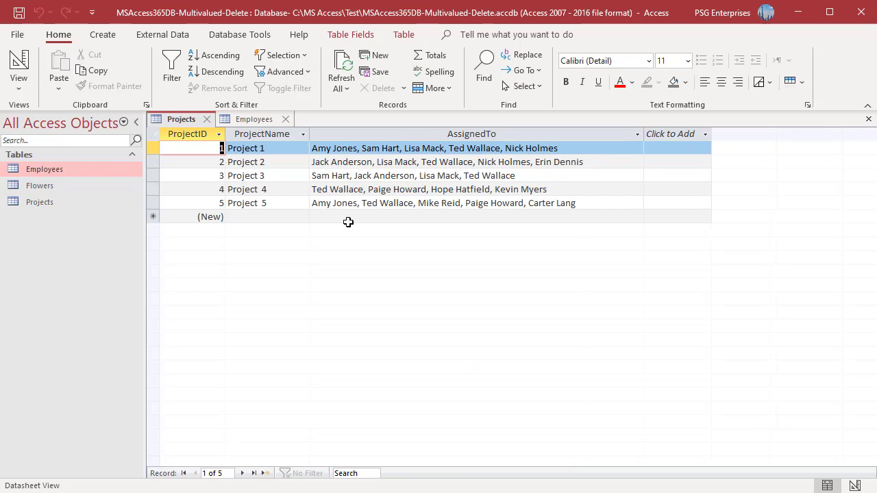
click(103, 34)
- Start a delete query on the Projects table with the AssignedTo.Value field
click(215, 79)
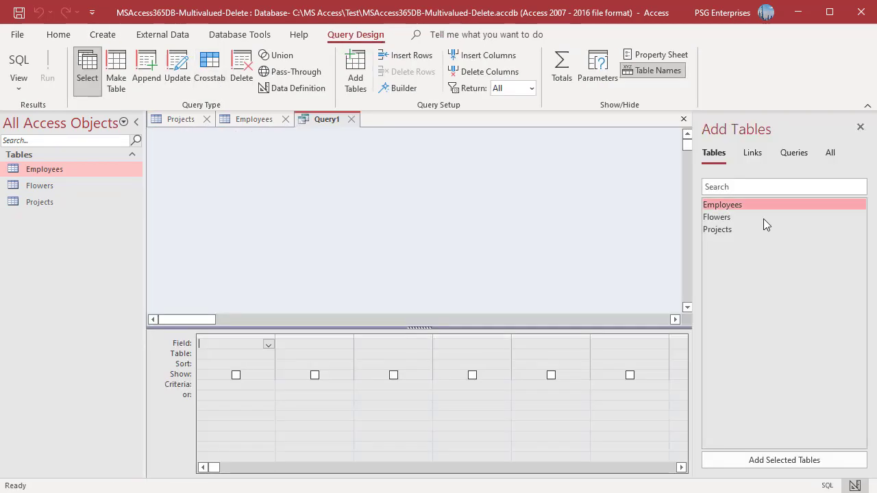
double_click(726, 232)
click(240, 65)
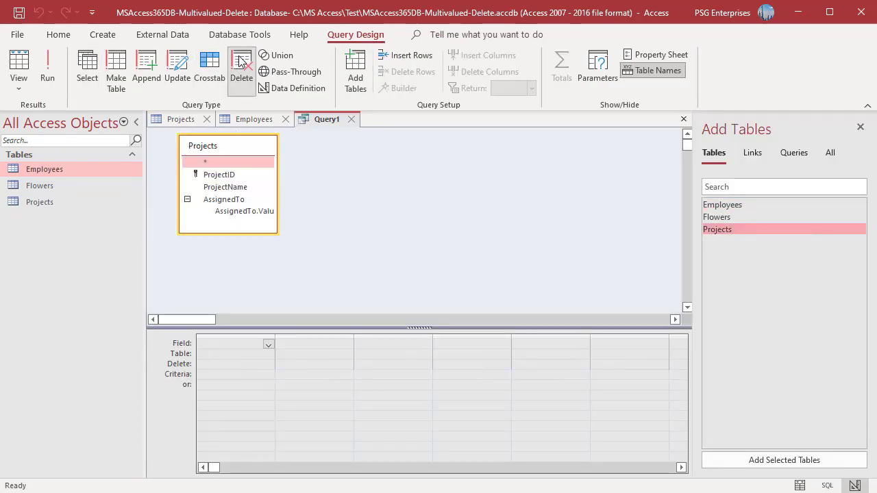
double_click(245, 212)
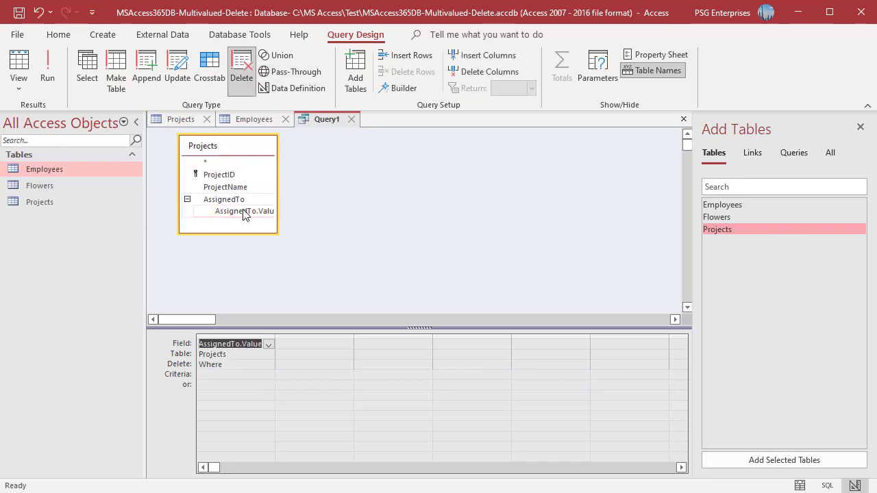
- Set the AssignedTo.Value criteria to 90001 and run the query, confirming the 2-row deletion
click(213, 374)
text(90001)
click(384, 233)
click(48, 72)
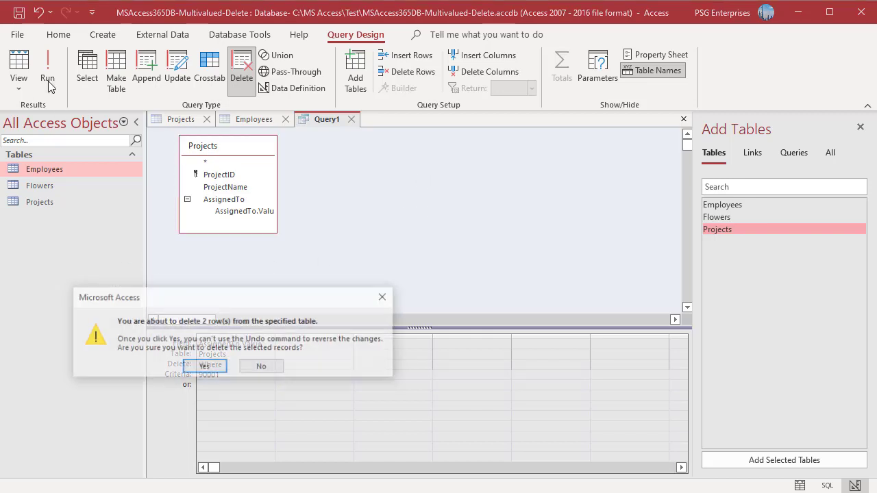
click(207, 368)
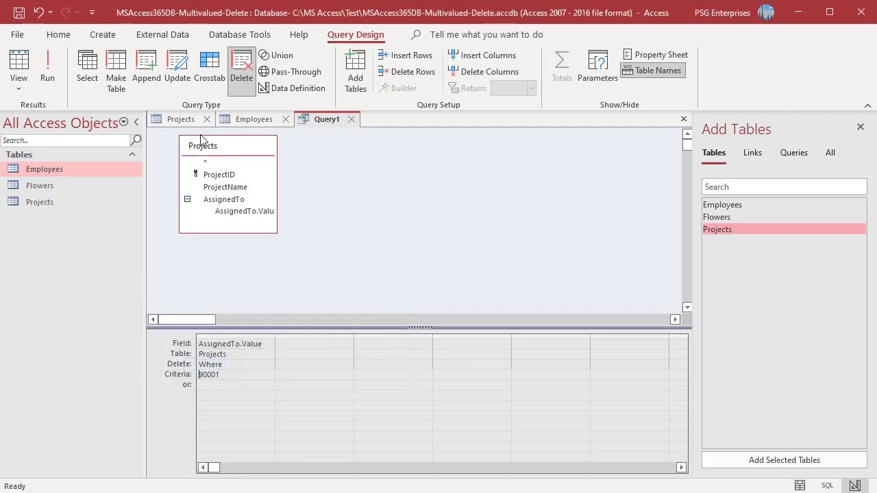
- View the Projects datasheet to check employee 90001 is gone from Projects 1 and 5
click(178, 120)
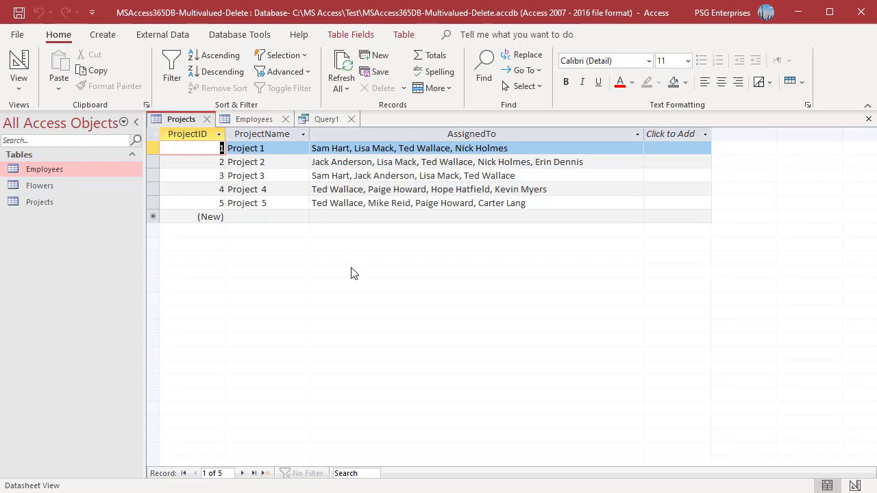
- Add ProjectID with criteria 1 to the delete query, run it, and dismiss the multivalued-field error
click(322, 120)
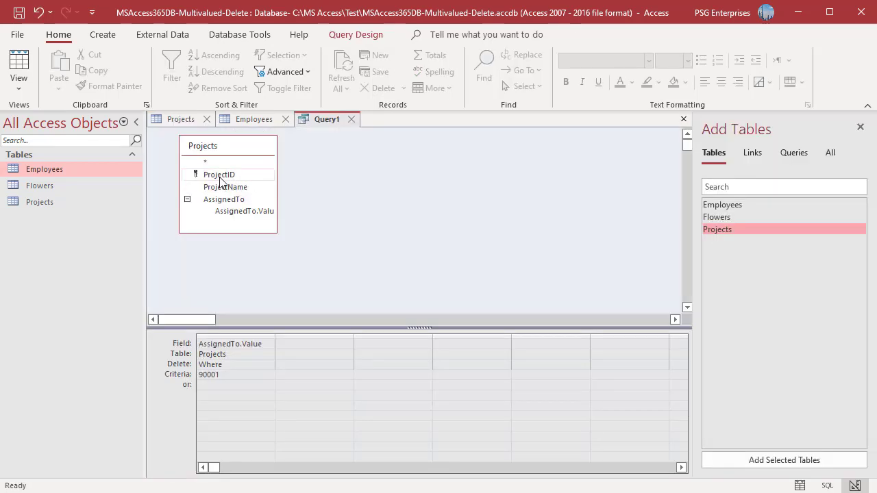
double_click(220, 176)
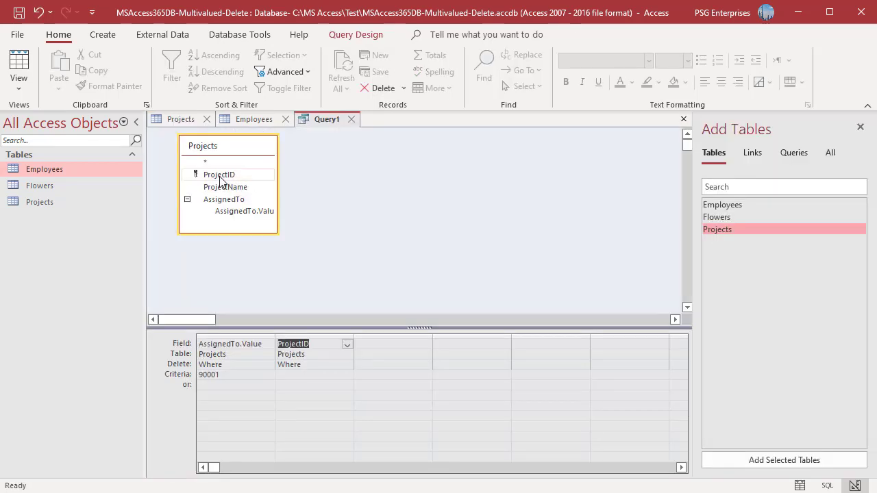
click(294, 380)
text(1)
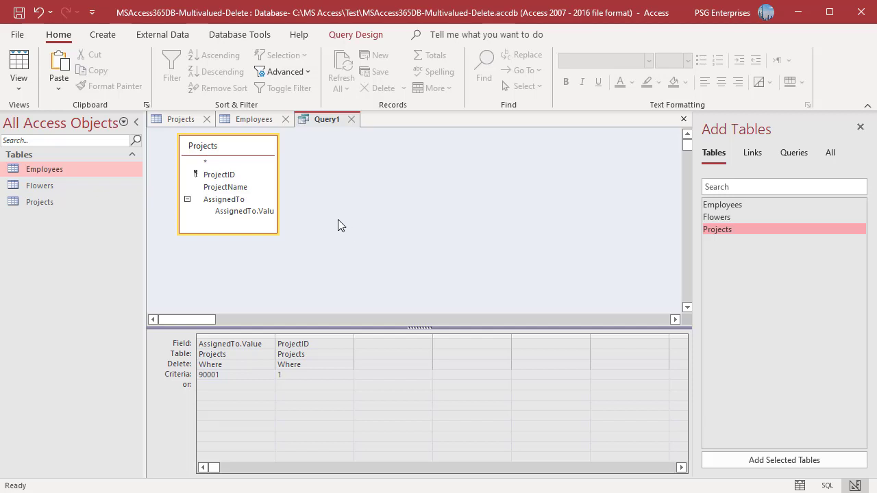
click(329, 35)
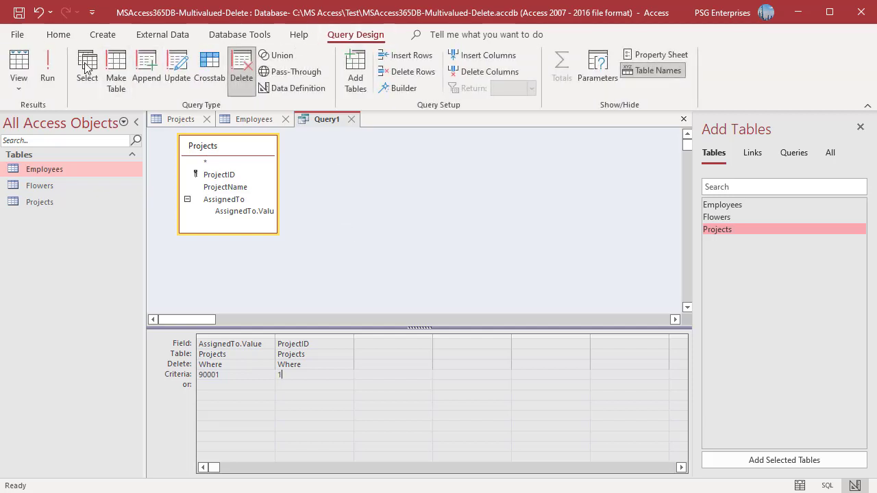
click(48, 72)
click(232, 360)
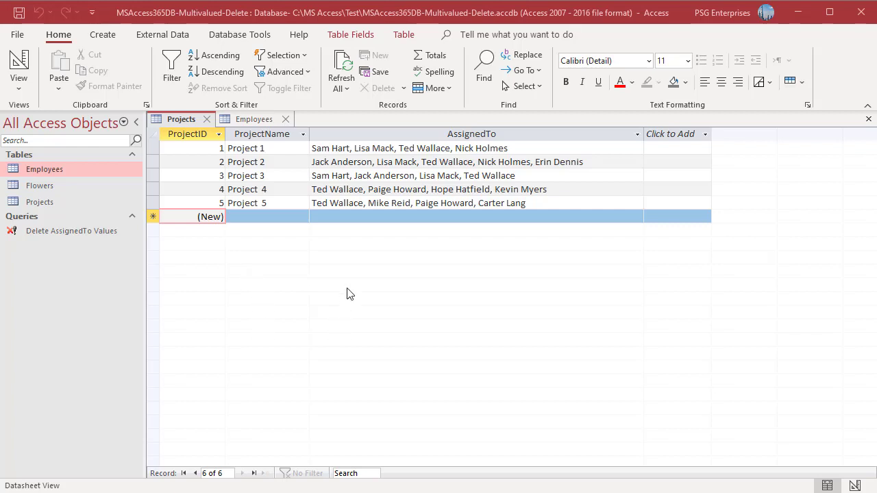
click(102, 34)
- Build a new delete query on Projects with AssignedTo.Value criteria 90002
click(211, 72)
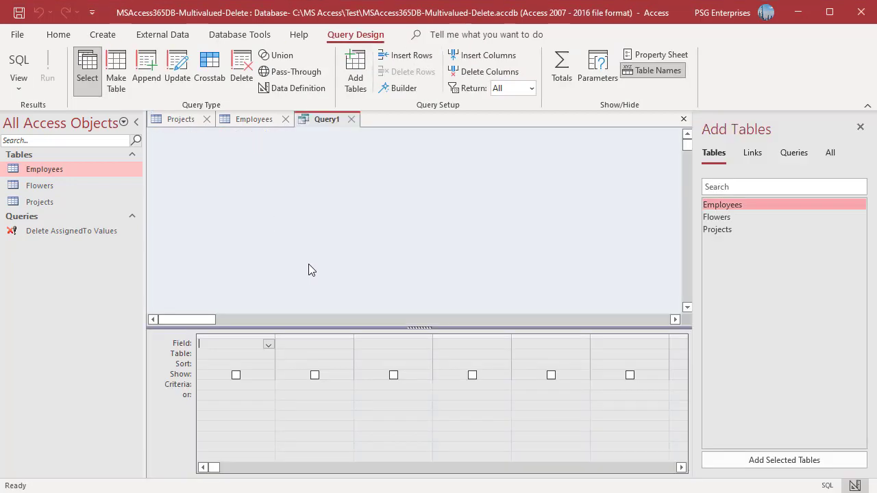
double_click(725, 231)
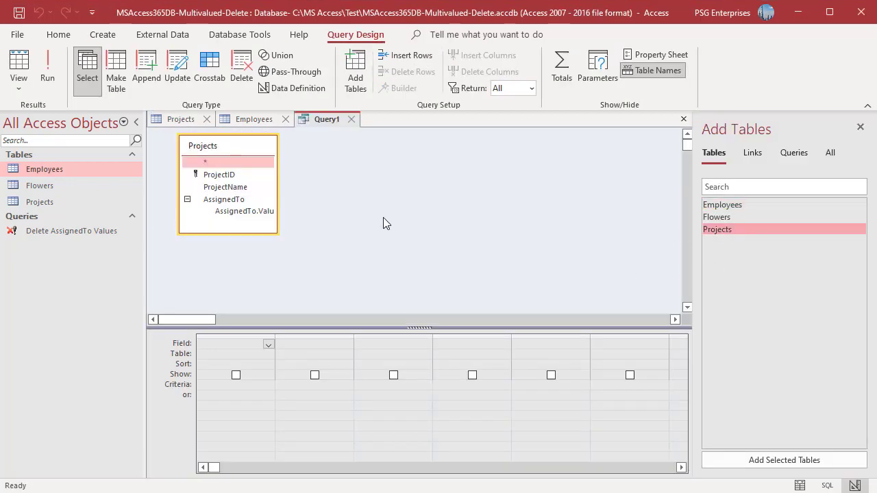
click(241, 69)
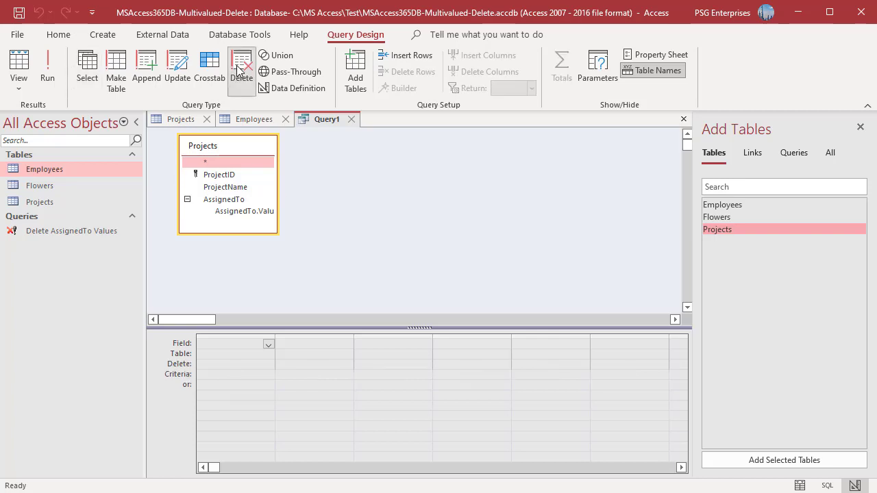
double_click(241, 212)
click(228, 377)
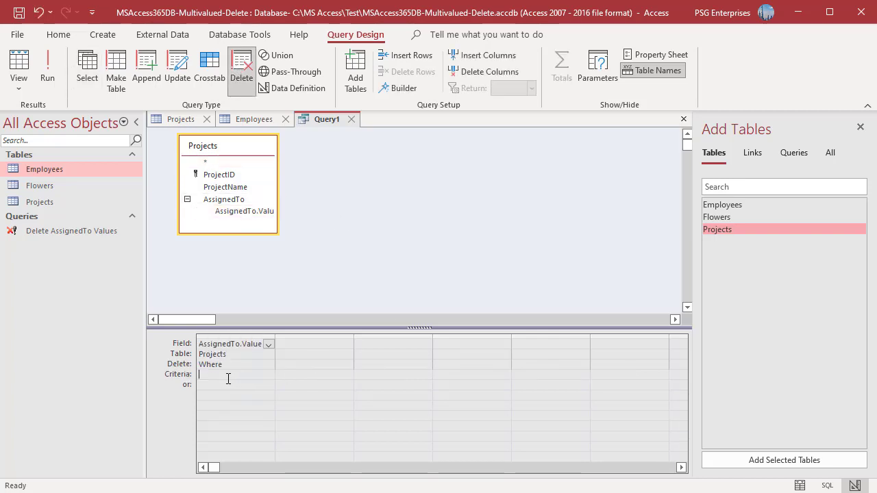
text(90)
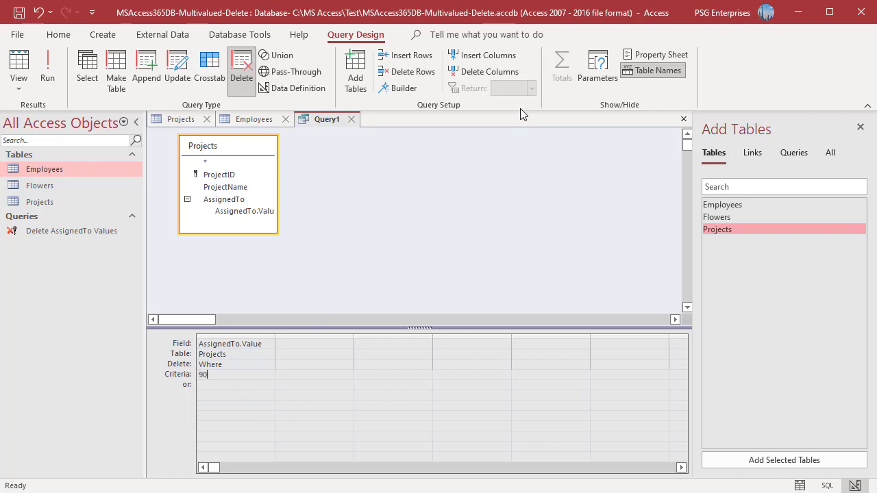
text(002)
click(20, 93)
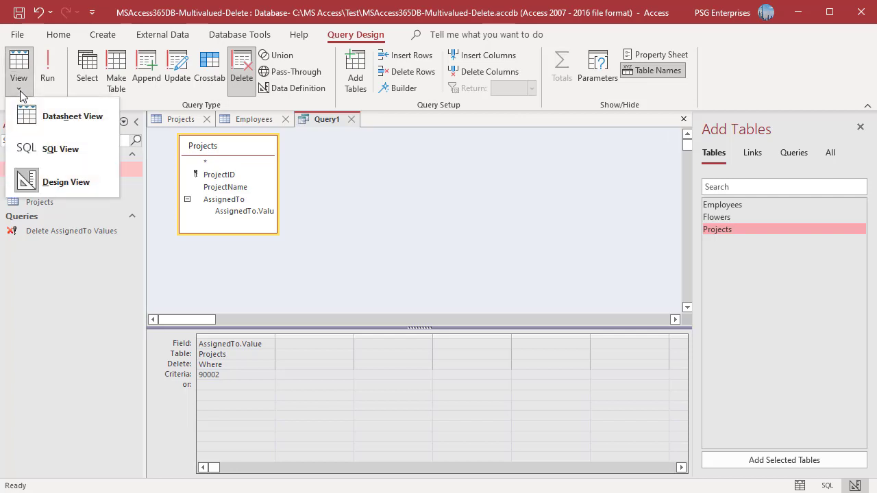
- In SQL View, drop Projects.AssignedTo.Value after DELETE, run it deleting 2 records, then open Flowers
click(49, 149)
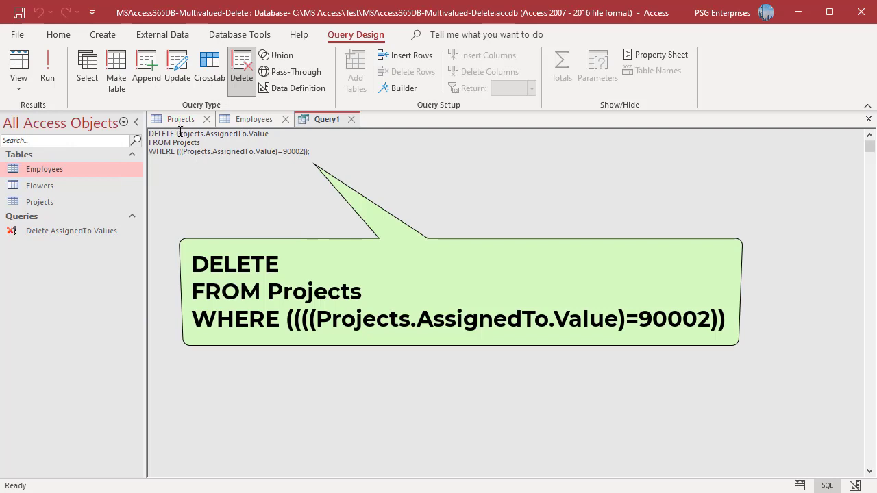
drag(177, 134, 271, 135)
key(Delete)
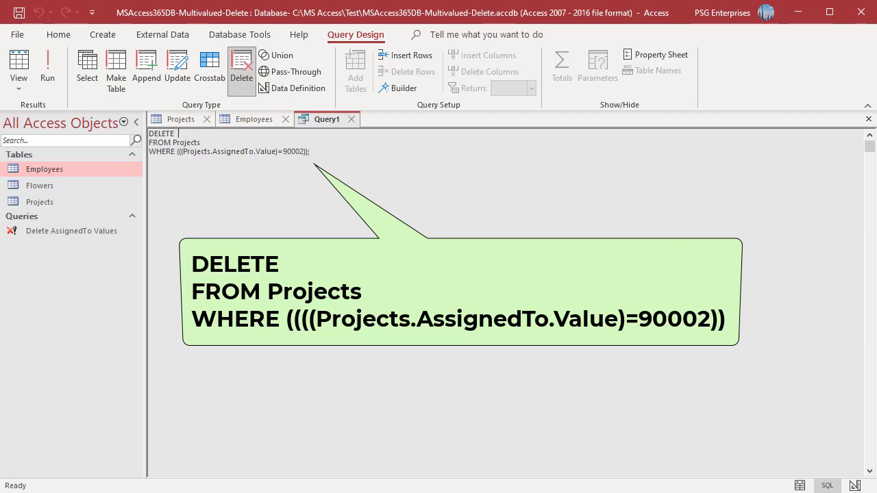
click(46, 75)
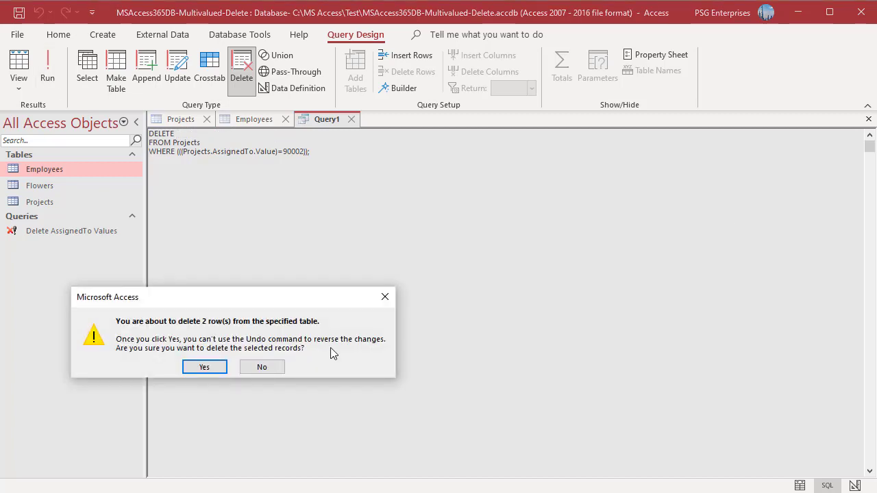
click(203, 367)
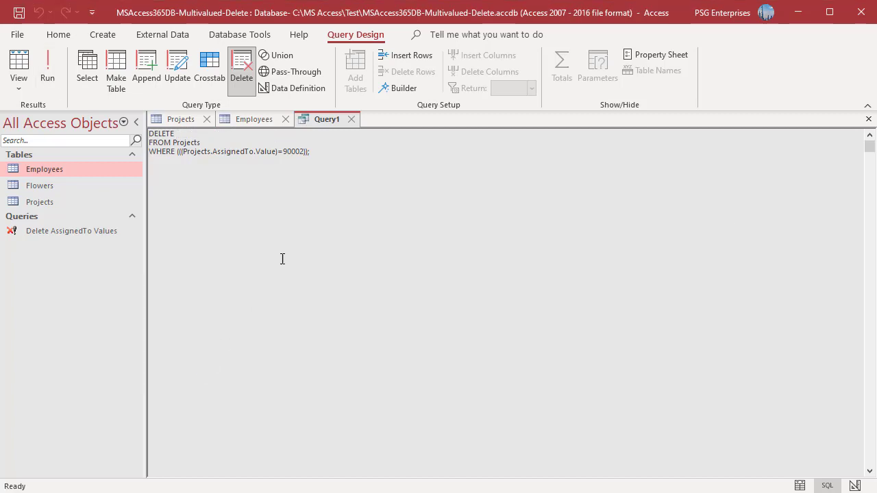
click(182, 119)
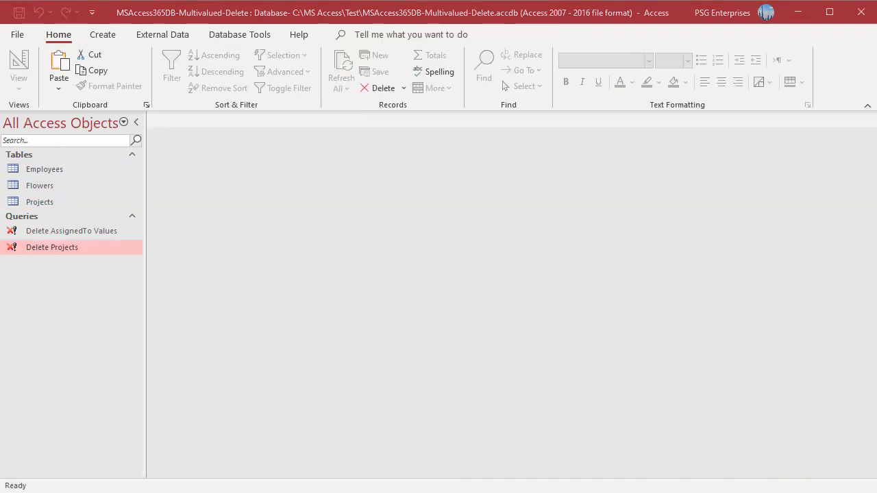
double_click(48, 186)
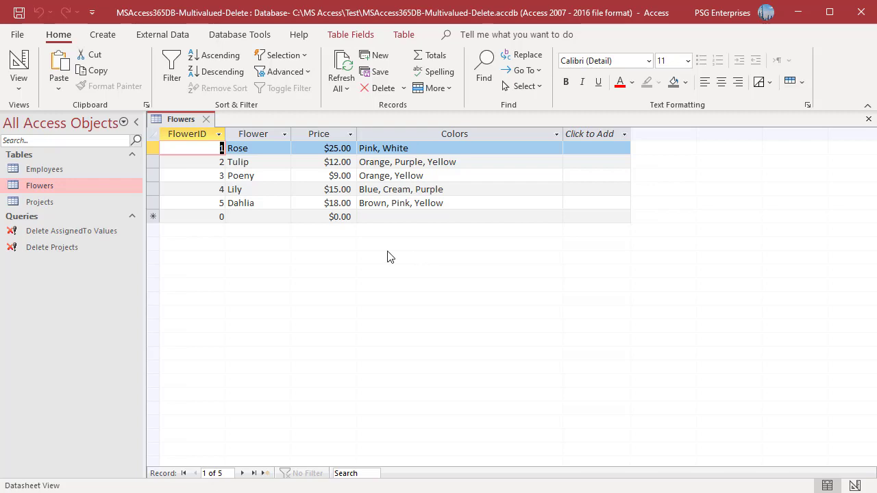
- Start a delete query on the Flowers table with the Colors.Value field
click(104, 36)
click(215, 79)
click(757, 218)
double_click(757, 219)
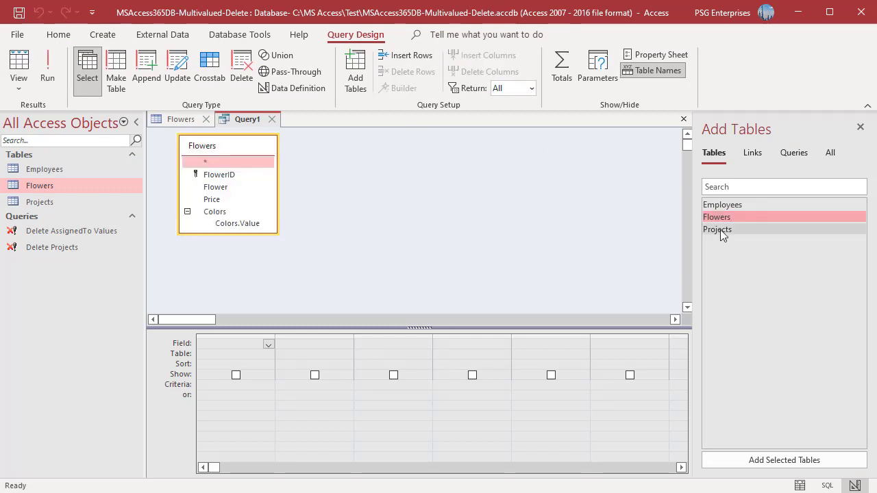
click(239, 71)
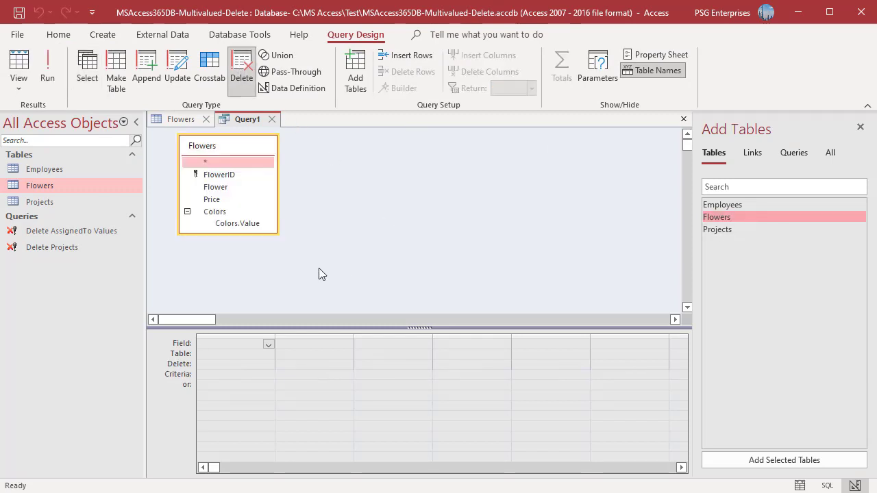
click(235, 224)
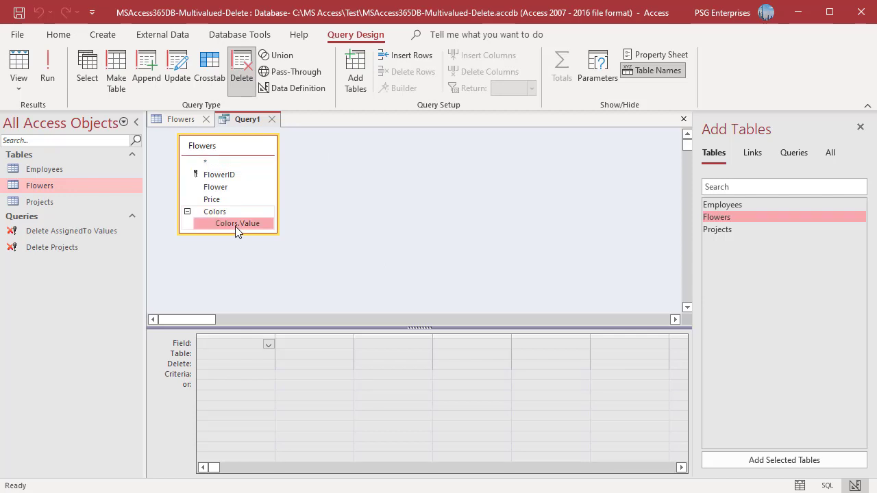
double_click(235, 224)
- Set the criteria to "Orange", run the query, confirm, and return to the Flowers table
click(222, 376)
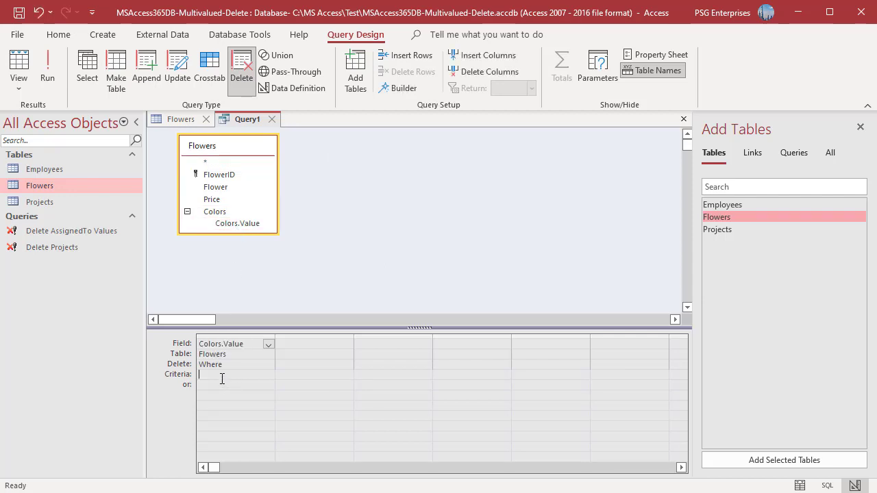
text("Orange")
click(47, 80)
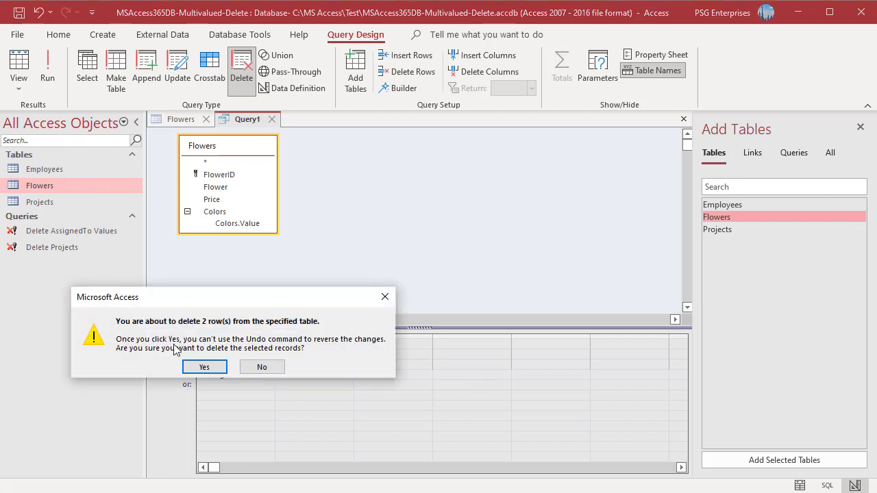
click(200, 366)
click(179, 119)
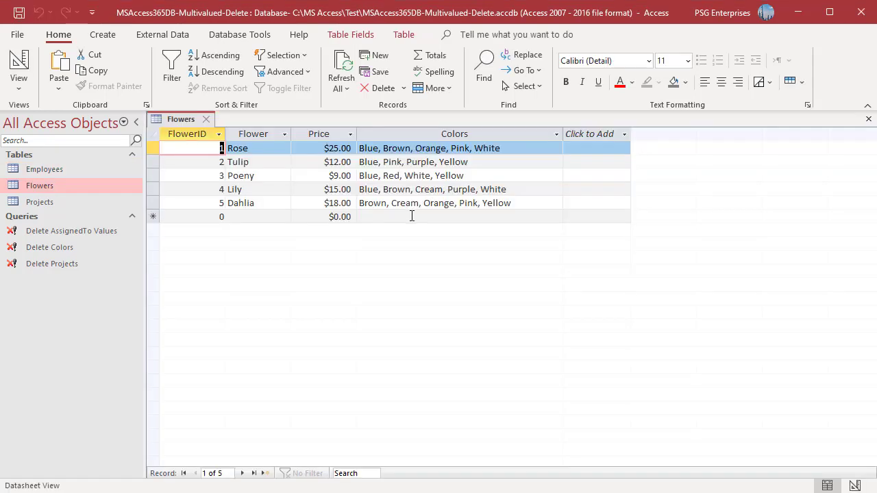
- Set the Colors.Value criteria to Blue OR Orange and run it, confirming the 6-row deletion
text(Blue OR Orange)
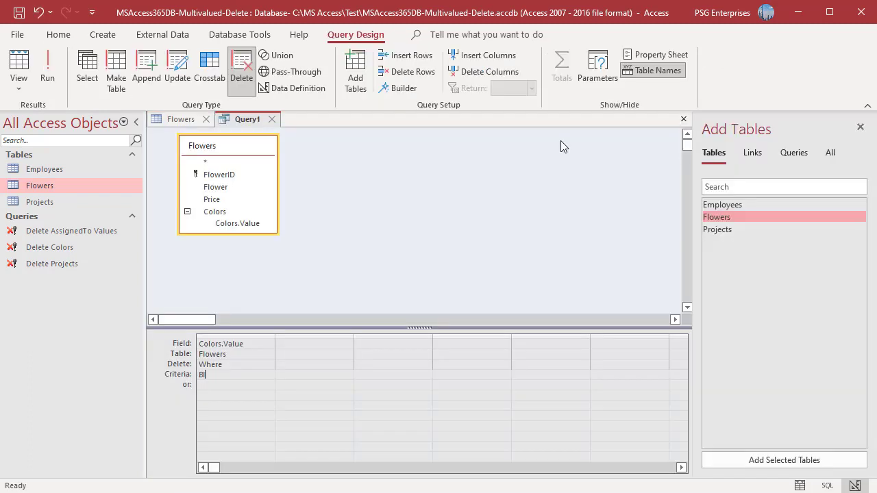
click(49, 76)
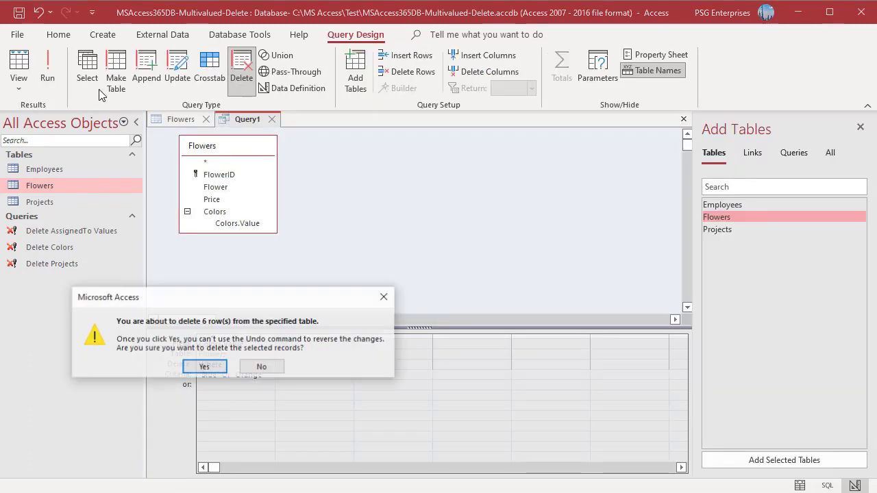
click(219, 368)
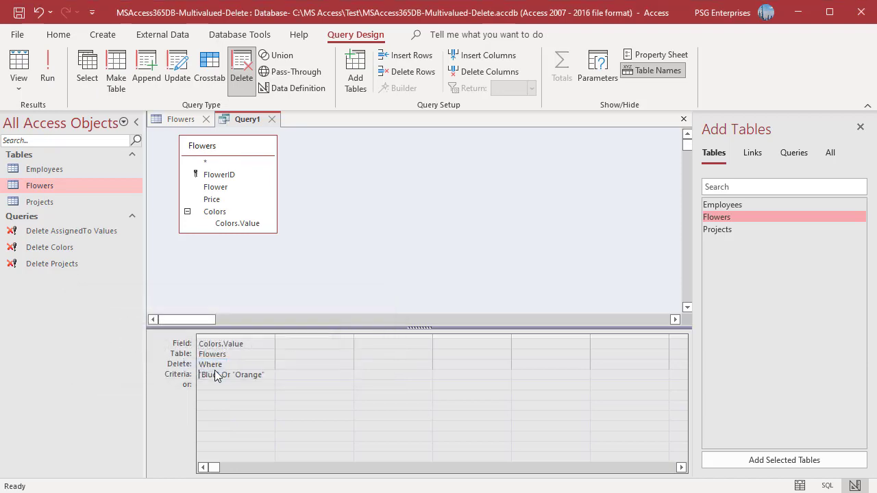
- Check the Flowers table, then start a new delete query on Flowers' Colors.Value field
click(179, 121)
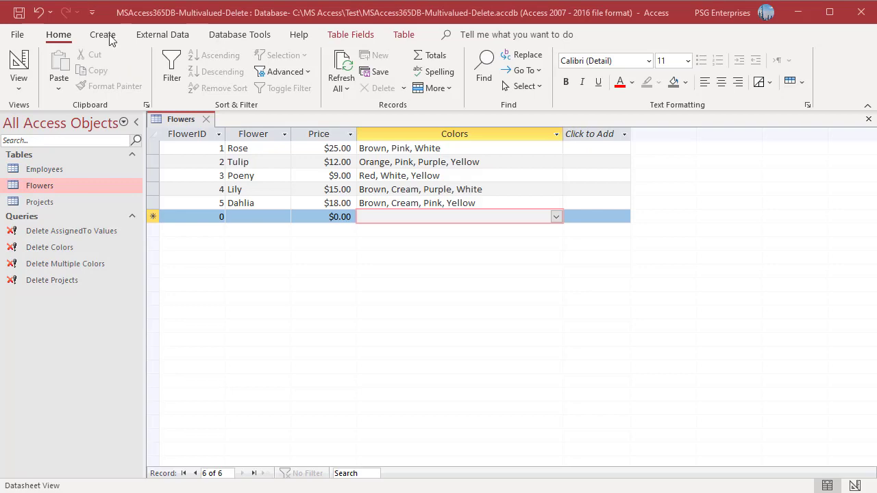
click(104, 36)
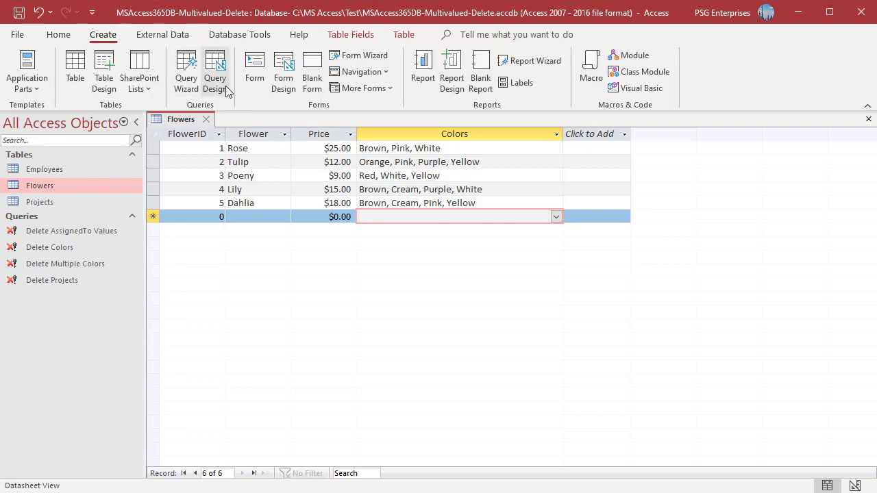
click(210, 76)
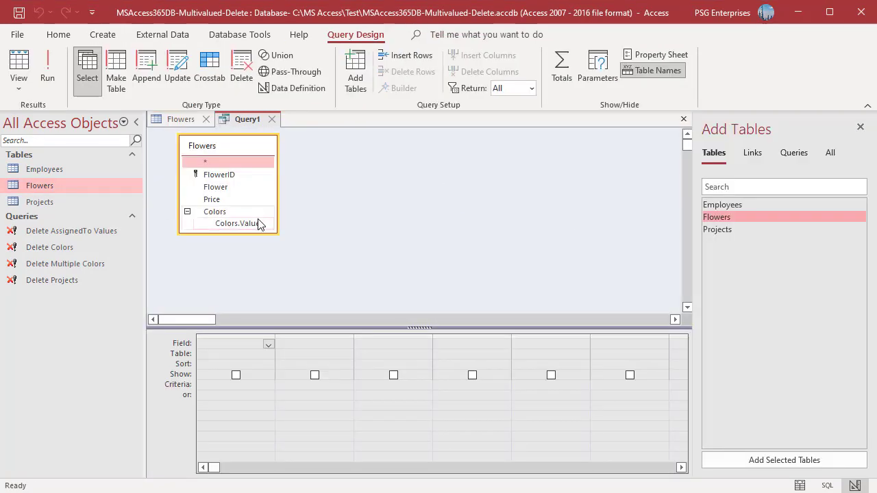
double_click(259, 224)
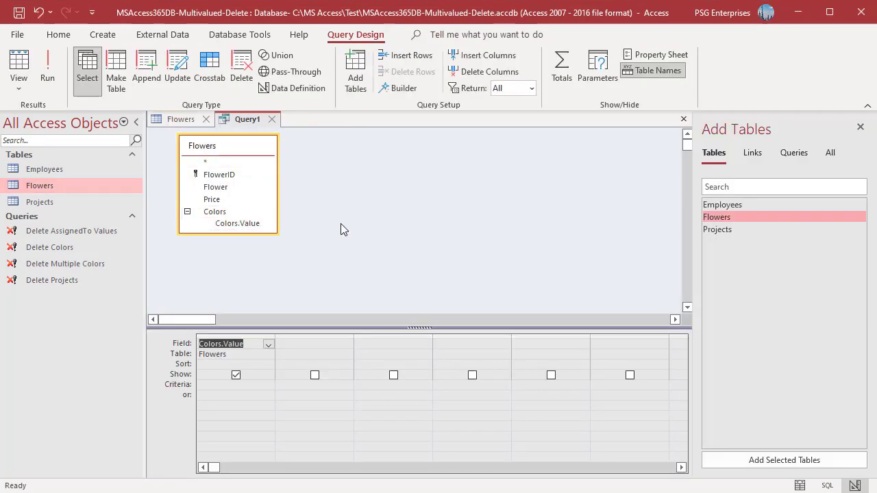
click(241, 70)
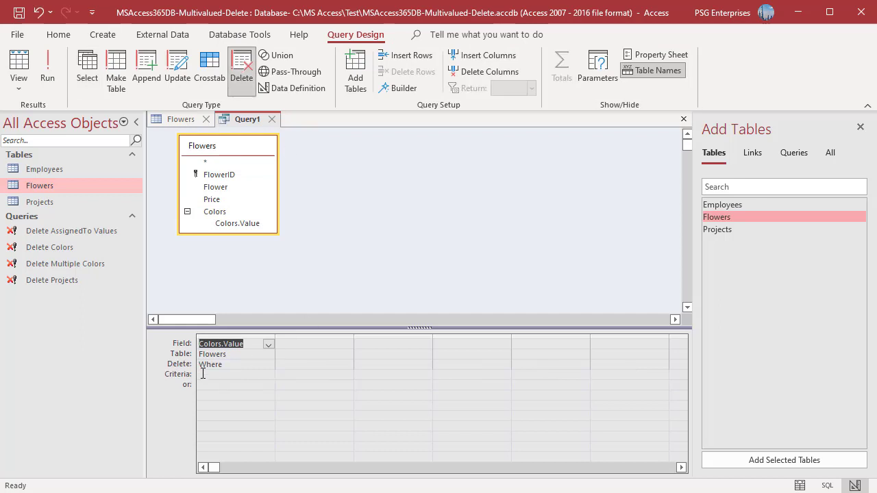
- Enter criteria Red with Orange on the or: row, and switch to SQL View
text(Red)
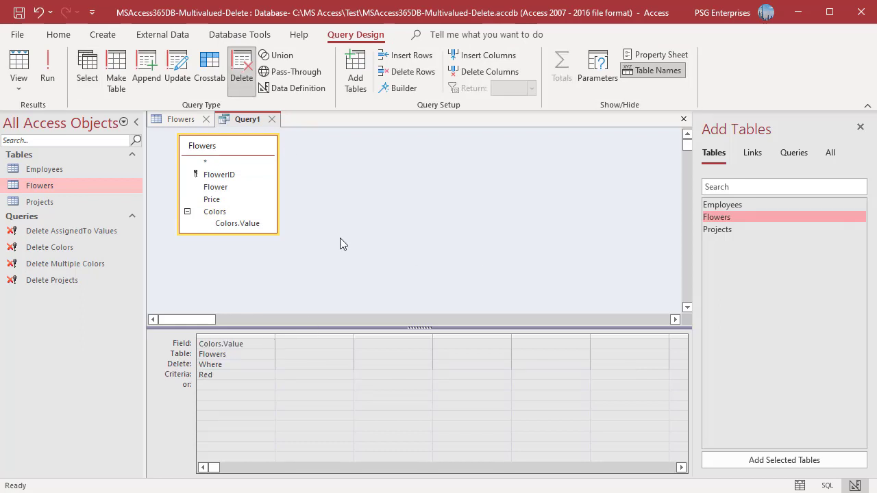
click(221, 388)
text(Orange)
click(311, 275)
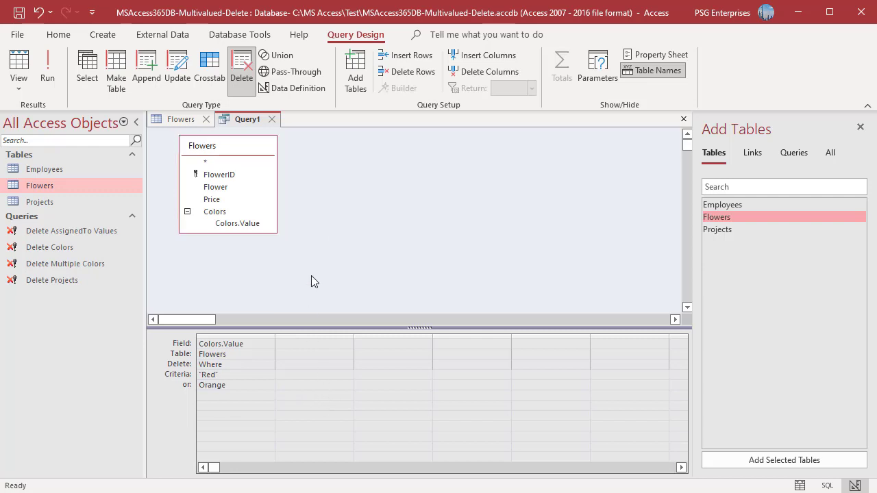
click(18, 88)
click(61, 146)
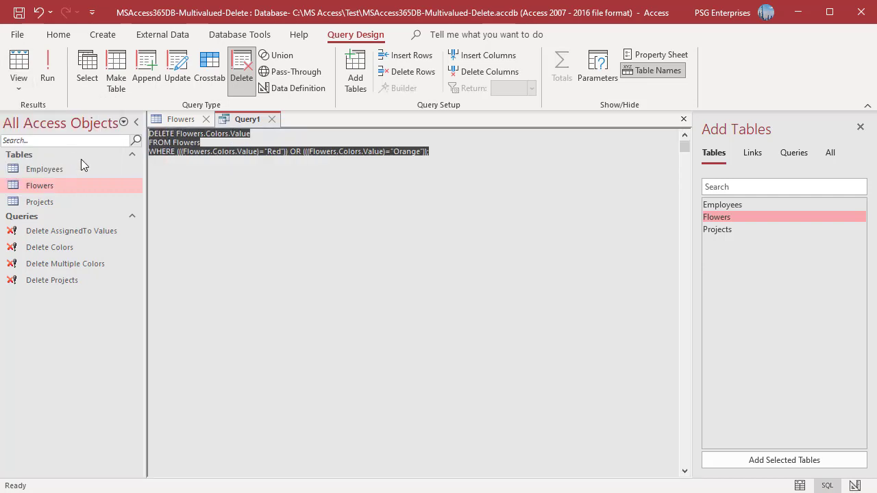
- Remove Flowers.Colors.Value after DELETE in the SQL, run it, and confirm deleting the 2 records
click(390, 240)
drag(177, 133, 253, 133)
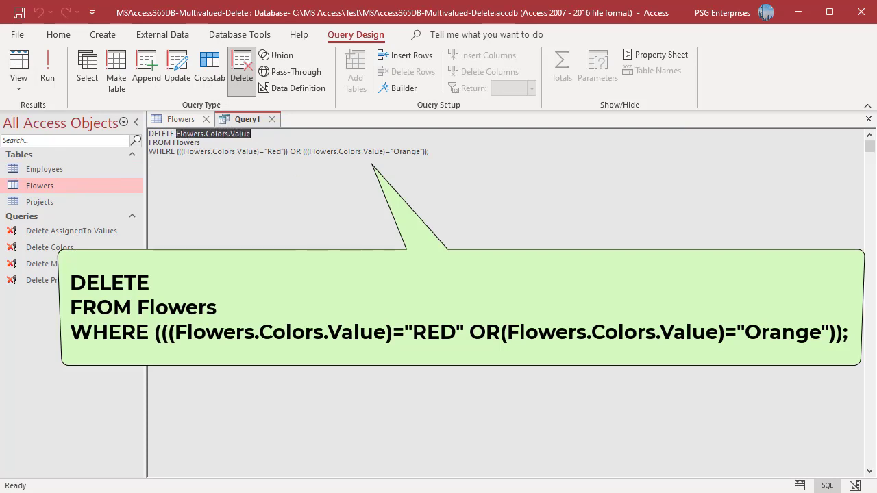
key(Delete)
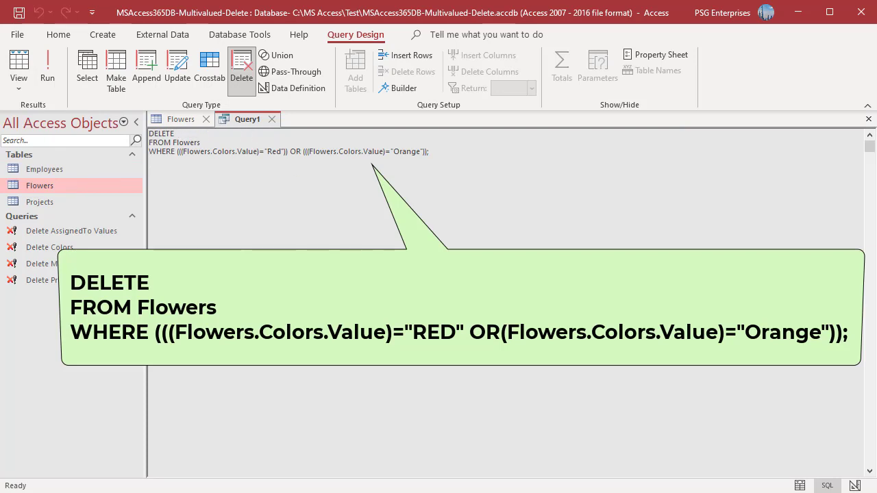
click(54, 85)
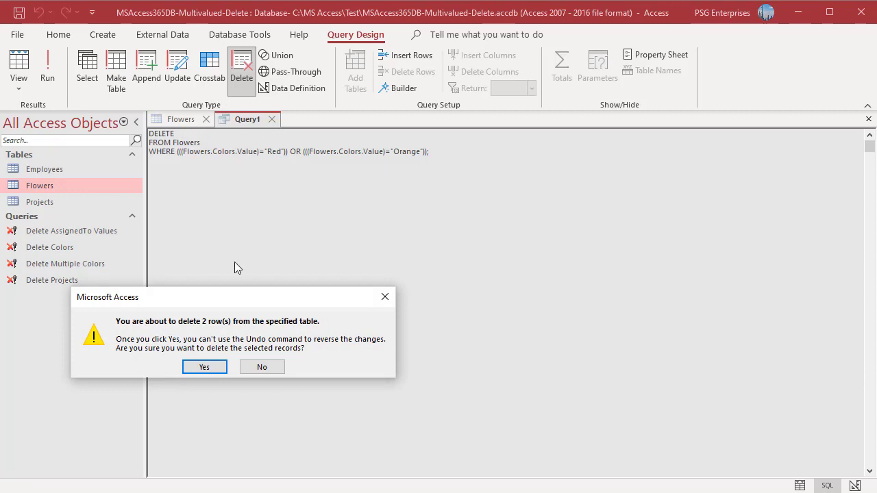
click(204, 368)
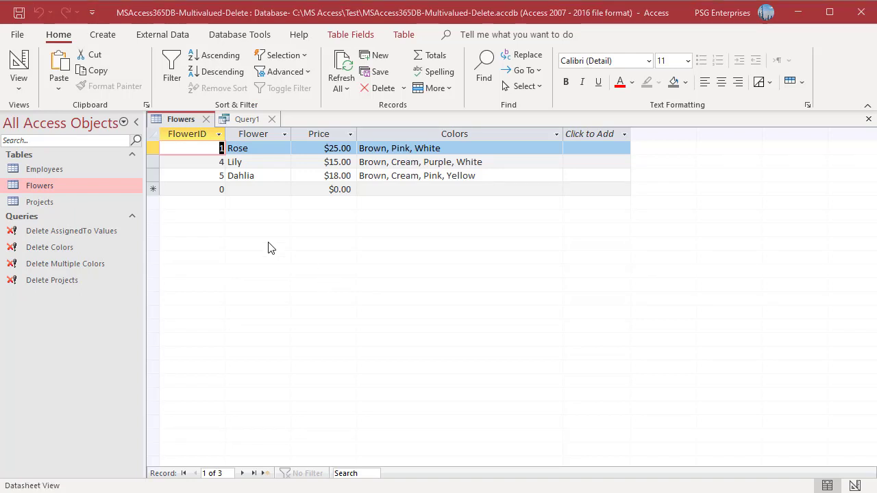
- In Query1, set the Colors.Value criterion to "Brown" And "Cream"
click(248, 119)
text("Brown" And "Cream")
click(221, 395)
- In SQL View, delete Flowers.Colors.Value after DELETE so whole records go, then run the query
click(18, 87)
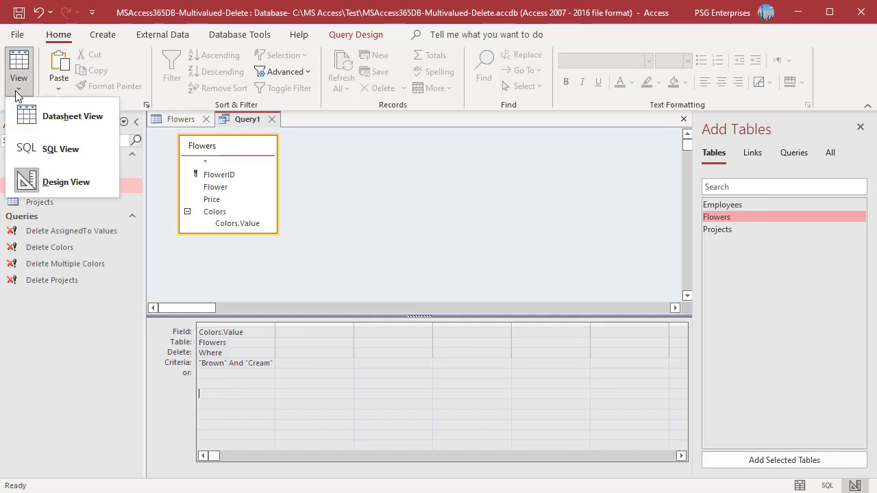
click(48, 148)
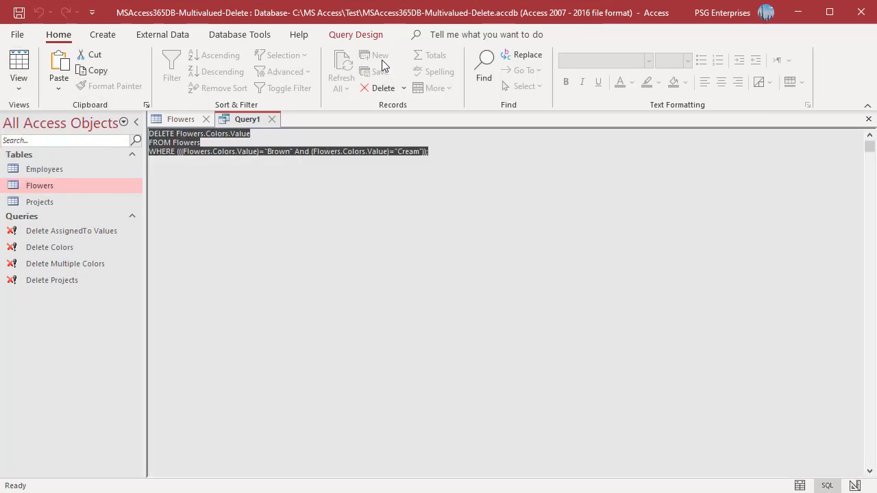
click(365, 40)
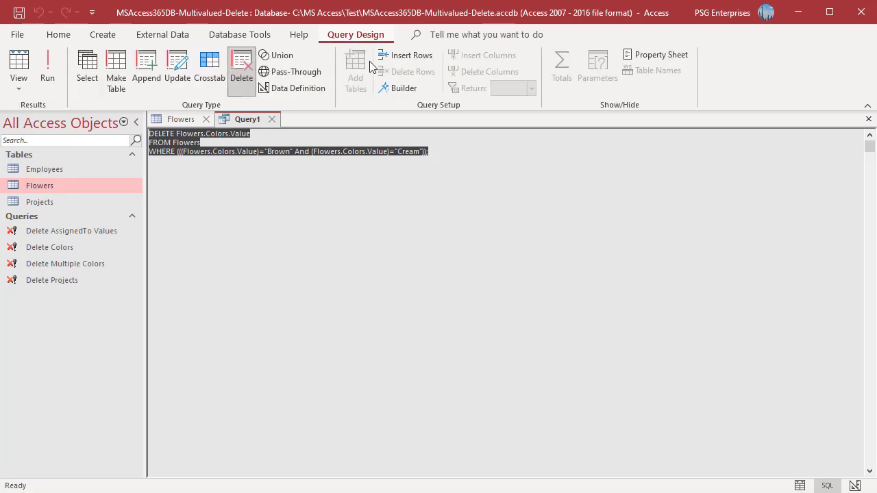
click(330, 206)
key(ctrl+Home)
key(ctrl+Right)
key(shift+End)
key(Delete)
click(47, 72)
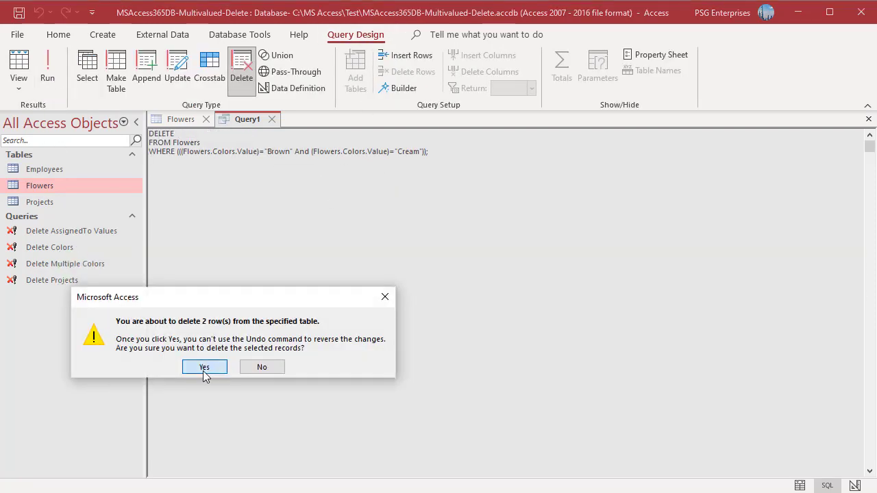